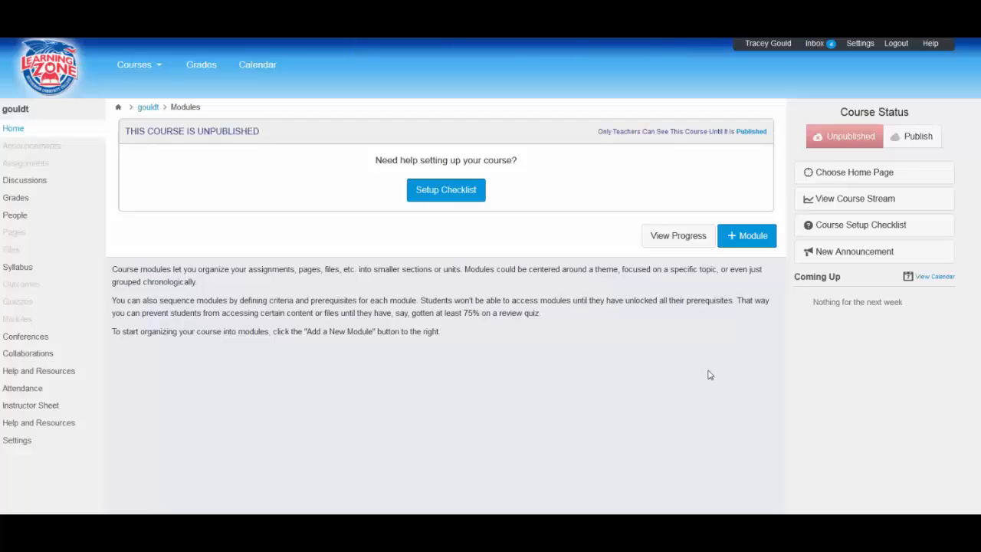
- Add a course module named "Welcome" without a lock date or sequential requirements
left_click(749, 240)
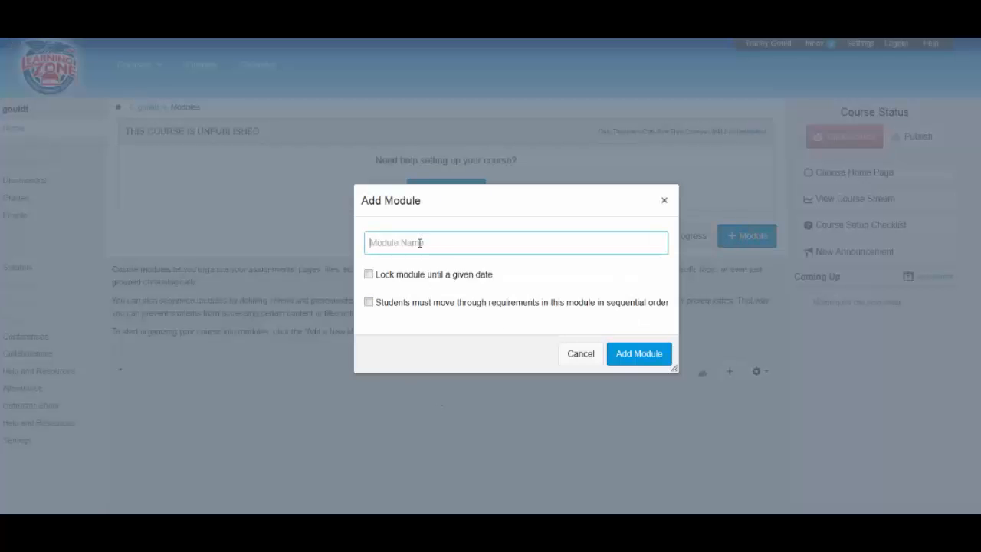
type("Welcome")
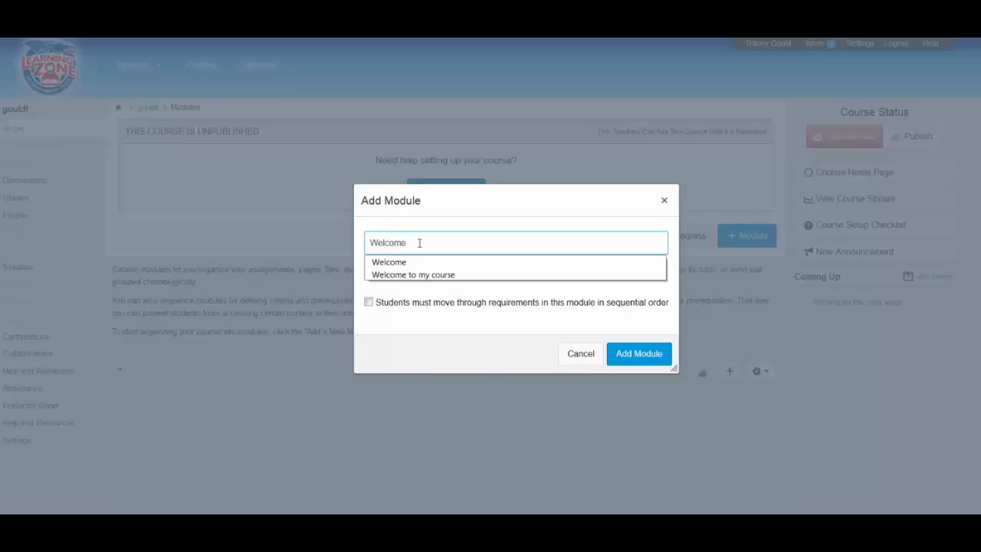
left_click(641, 354)
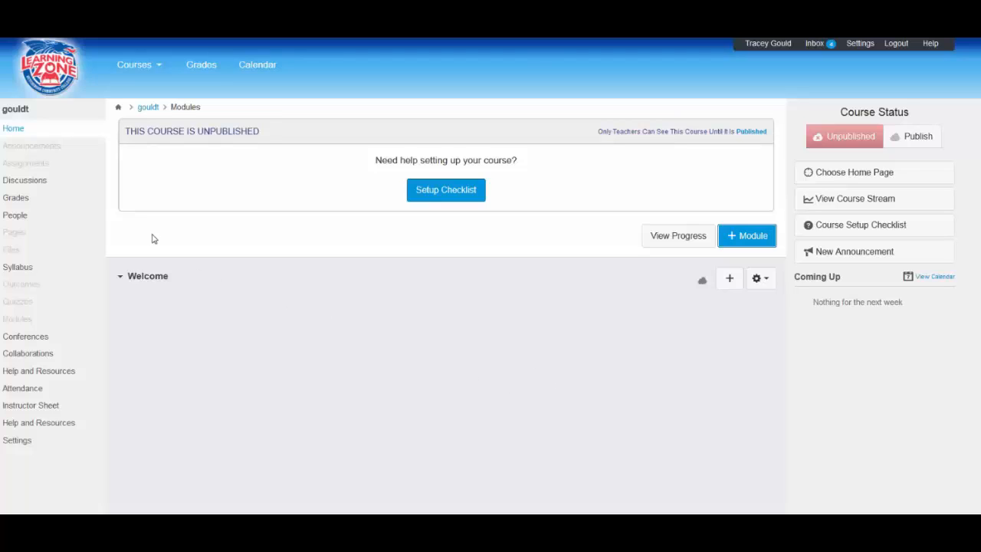
- Go to the course's assignments and add an assignment group named "Labs"
left_click(31, 164)
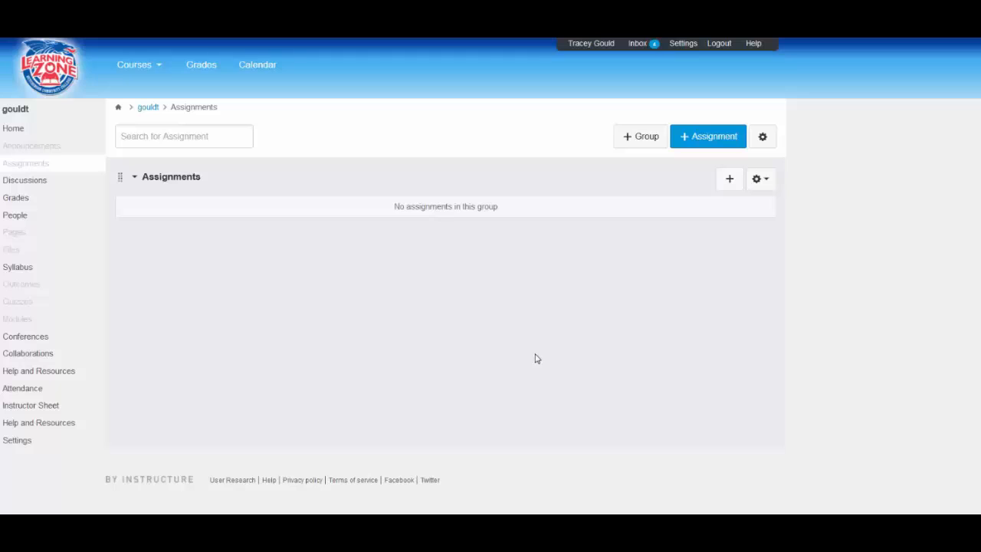
left_click(642, 138)
left_click(490, 262)
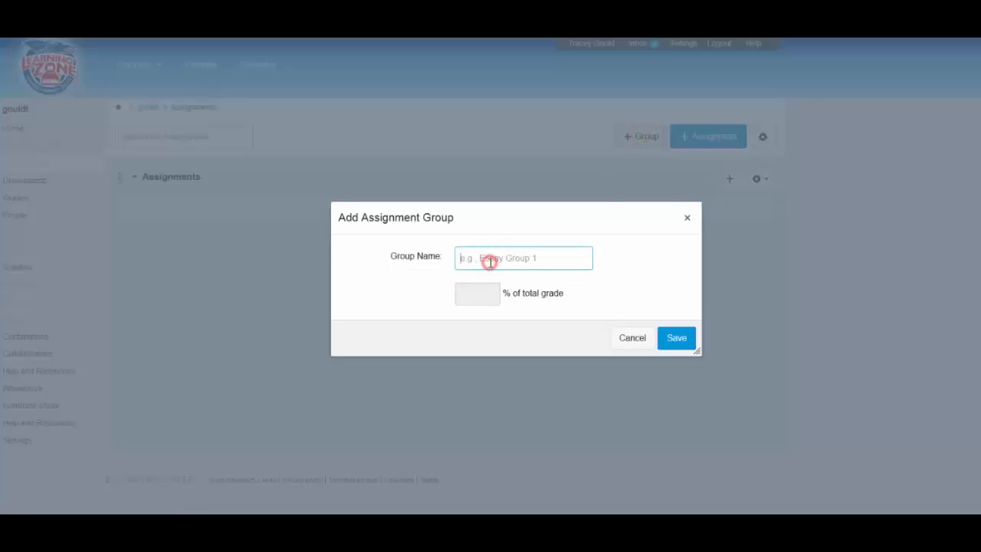
type("Labs")
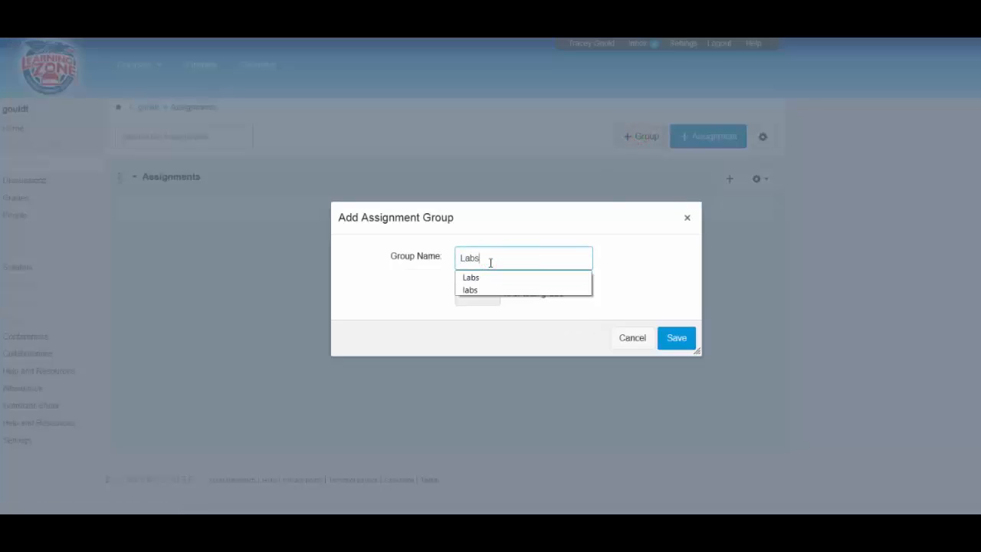
key("Return")
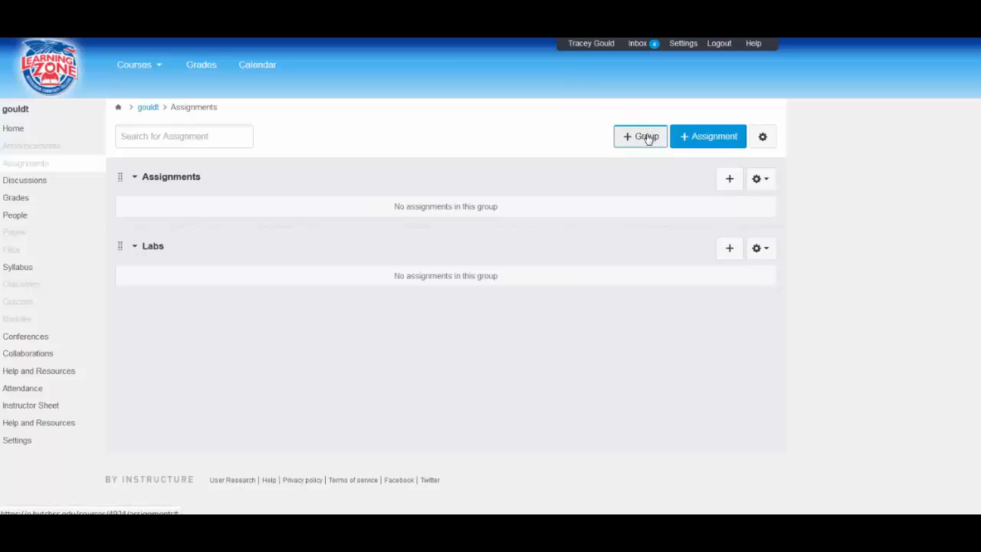
- Add another assignment group named "Homework" and save it
left_click(642, 137)
left_click(489, 260)
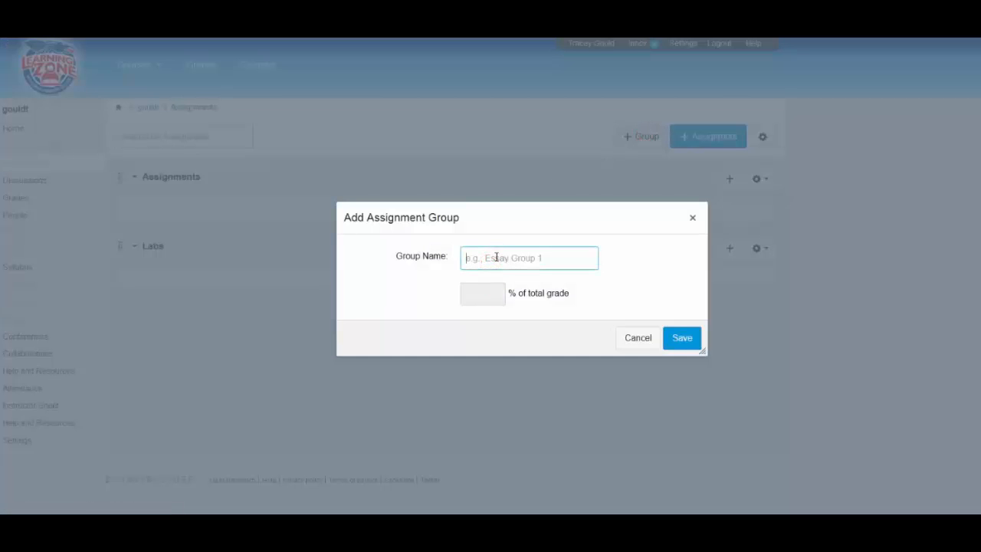
type("Homework")
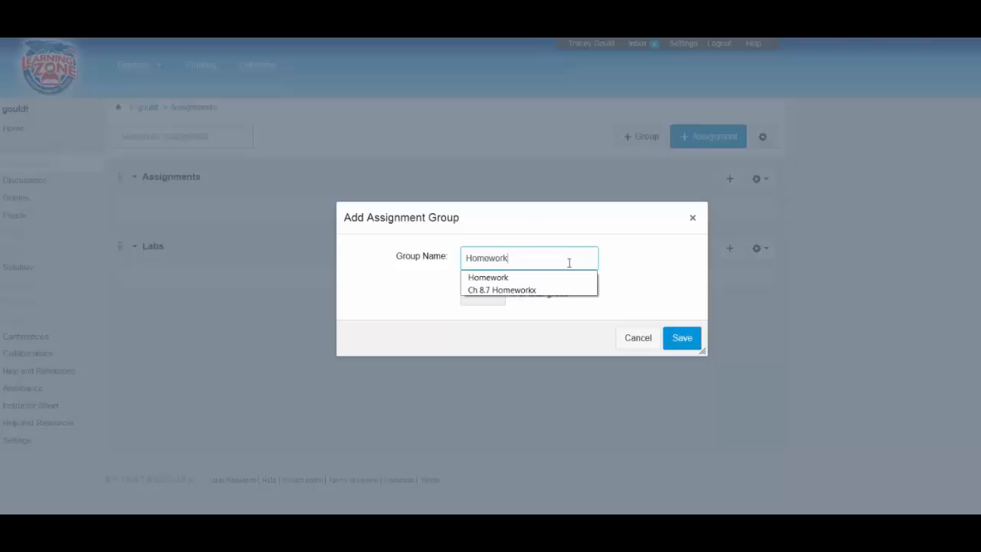
left_click(639, 282)
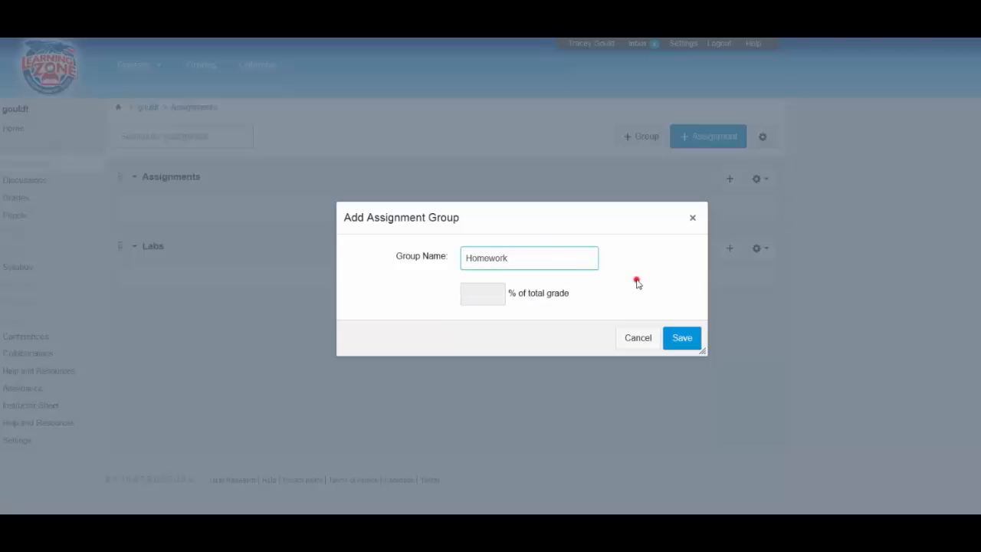
left_click(685, 338)
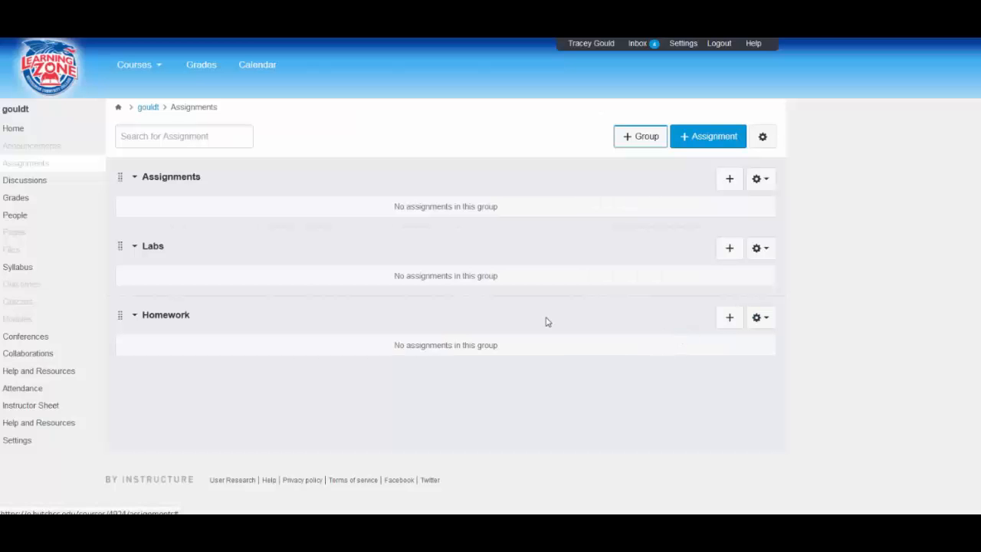
- Add another assignment group named "Participation" and save it
left_click(646, 136)
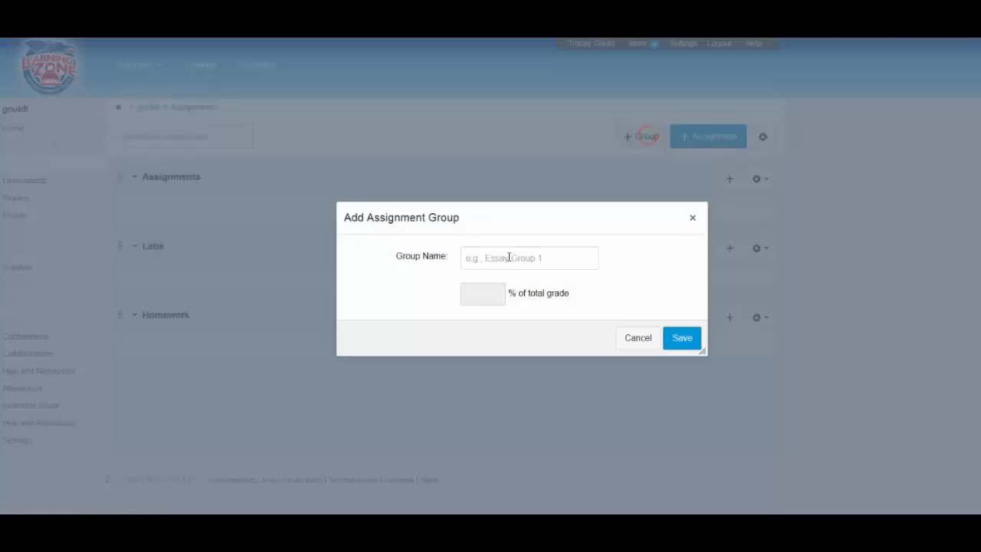
left_click(508, 257)
type("Pa")
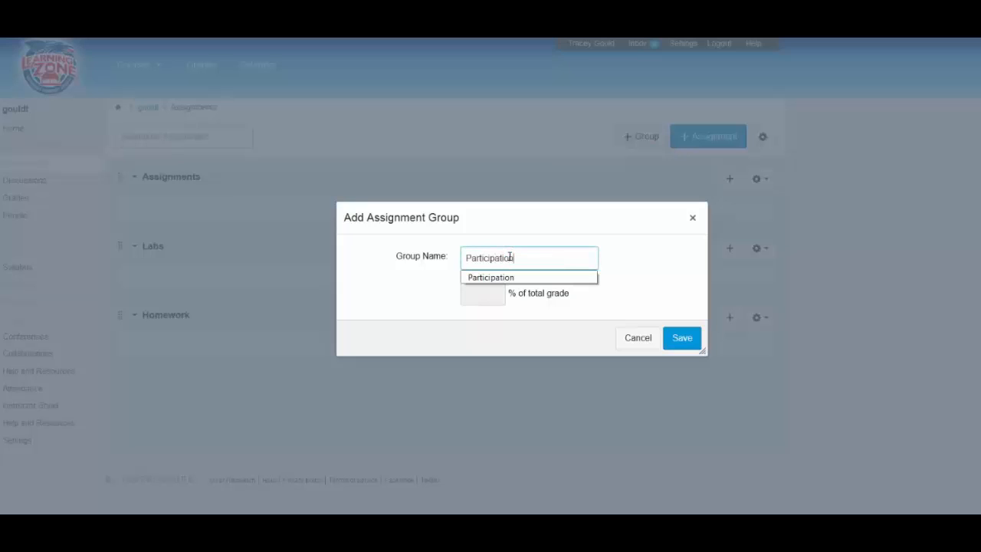
type("rticipation")
left_click(690, 345)
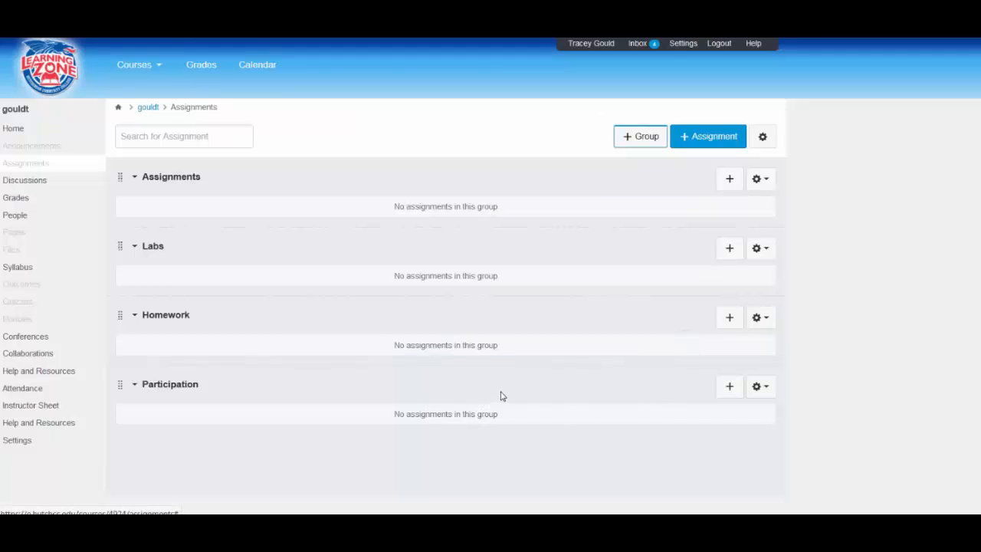
- Add an assignment named "Week 1 Lab" to the Labs group and save it unpublished
left_click(730, 250)
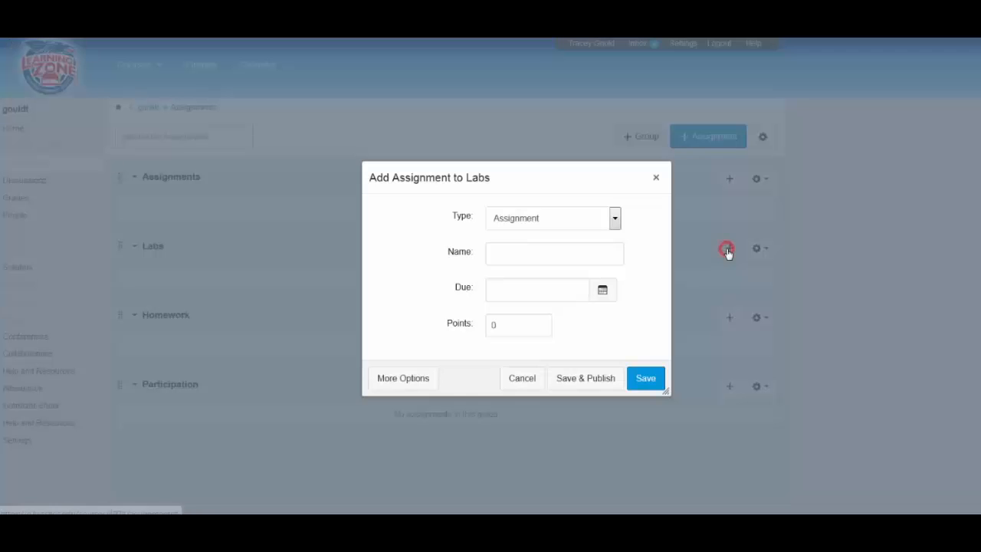
left_click(529, 257)
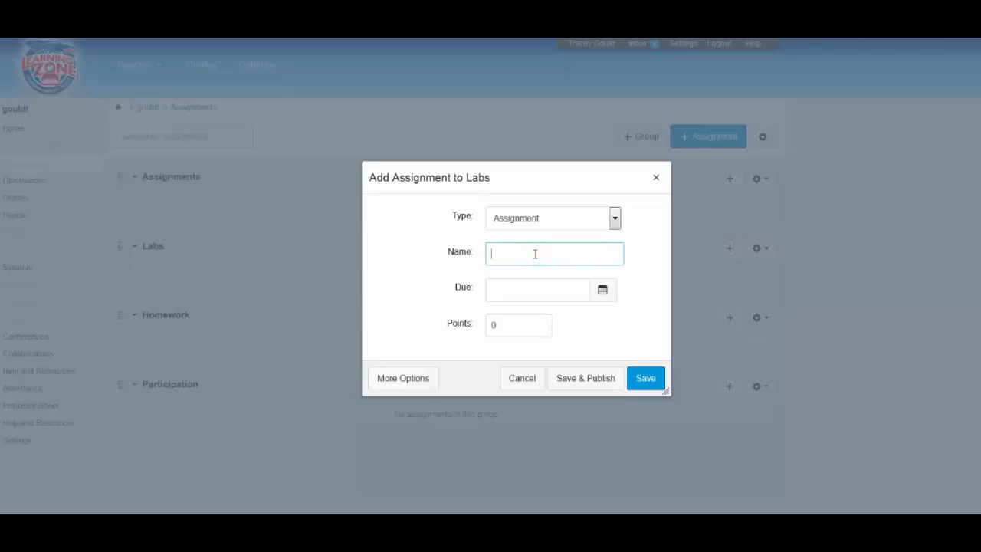
type("Week")
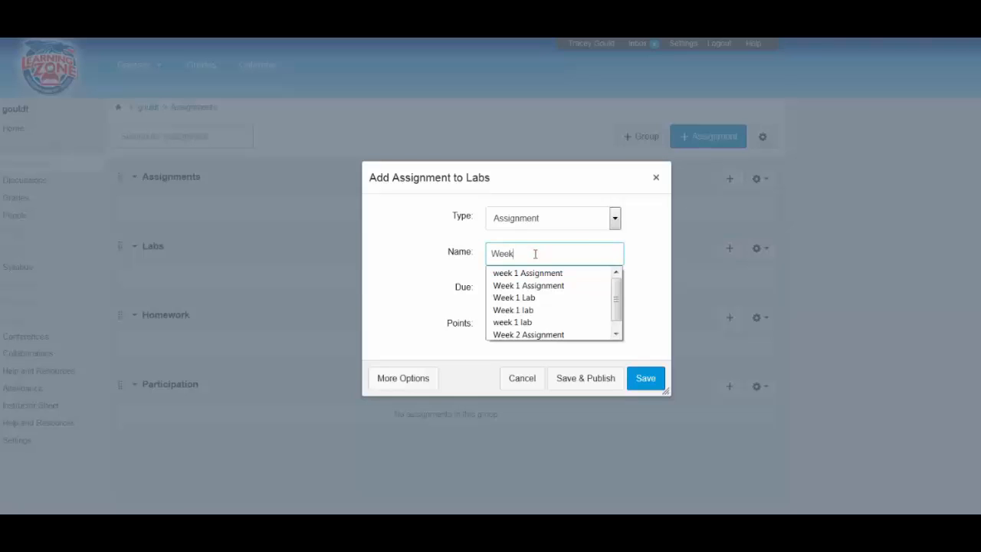
type(" 1 Lab")
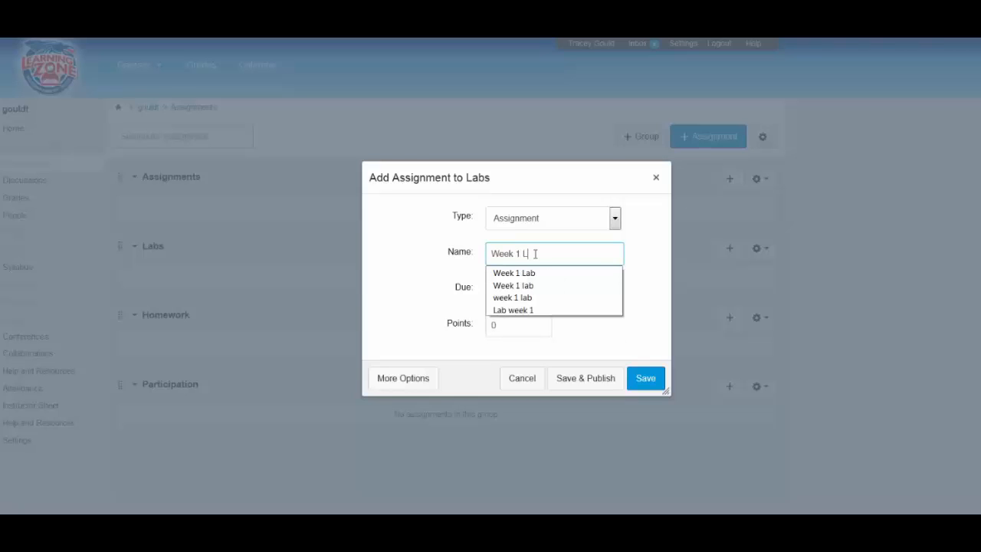
left_click(648, 378)
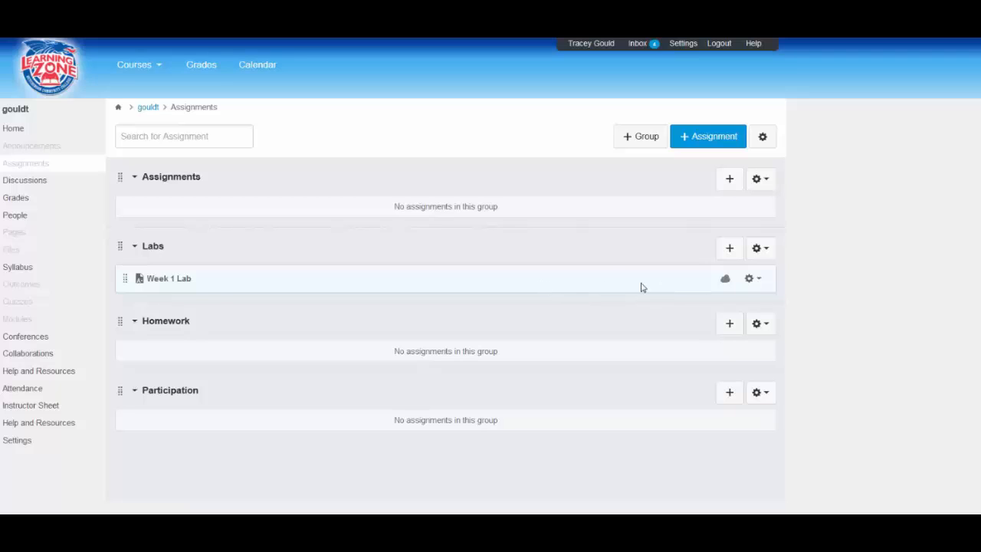
- Open the Week 1 Lab assignment for editing and set its points to 10
left_click(159, 282)
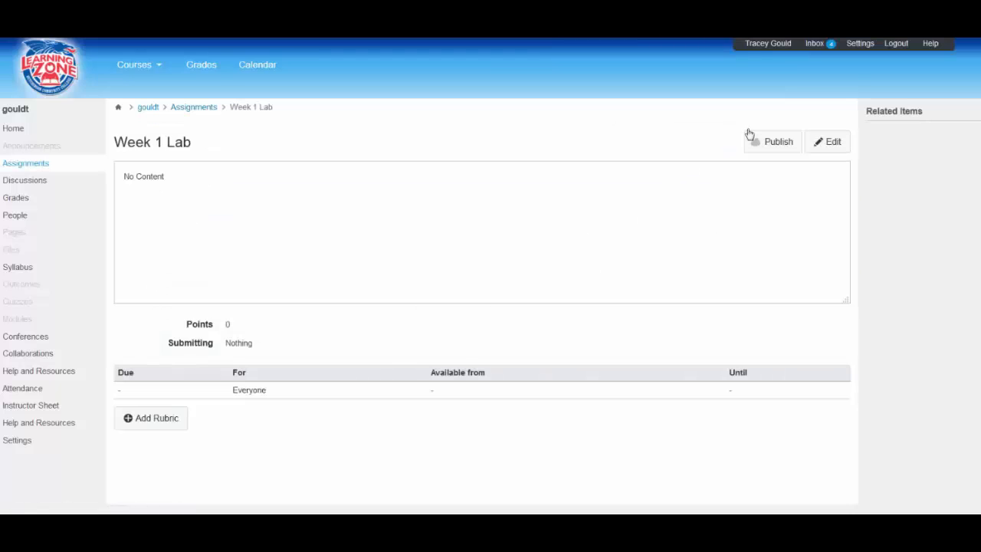
left_click(833, 143)
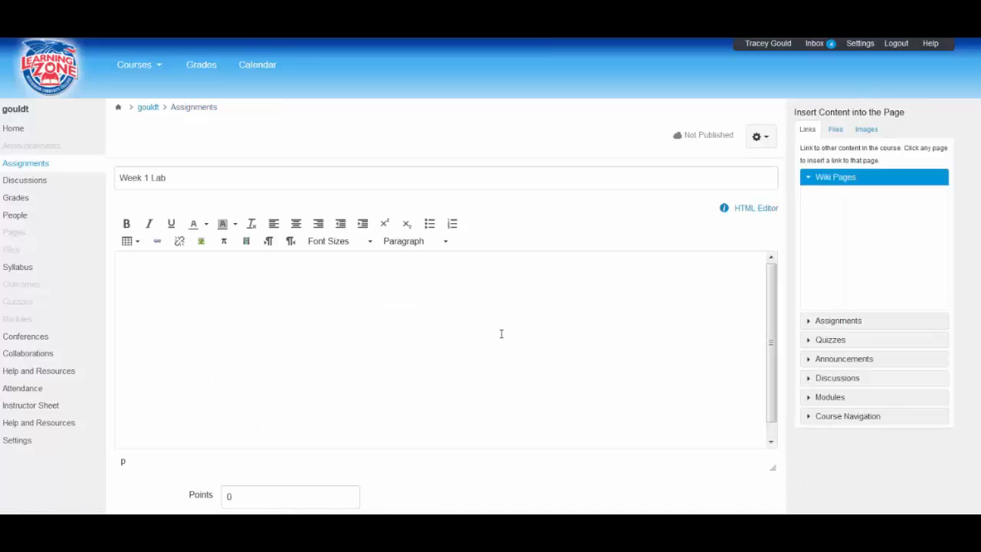
left_click(501, 337)
scroll(487, 399, "down", 5)
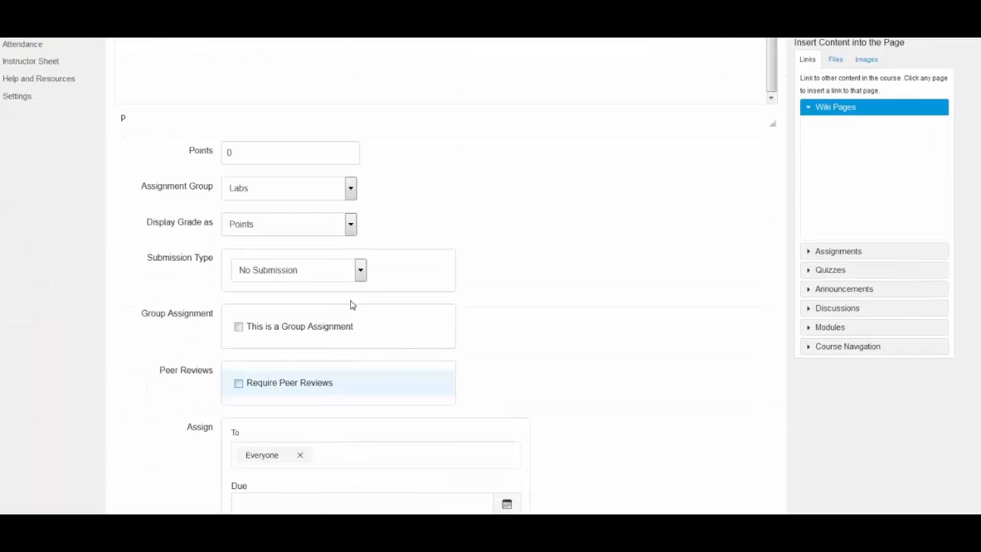
double_click(246, 152)
type("1")
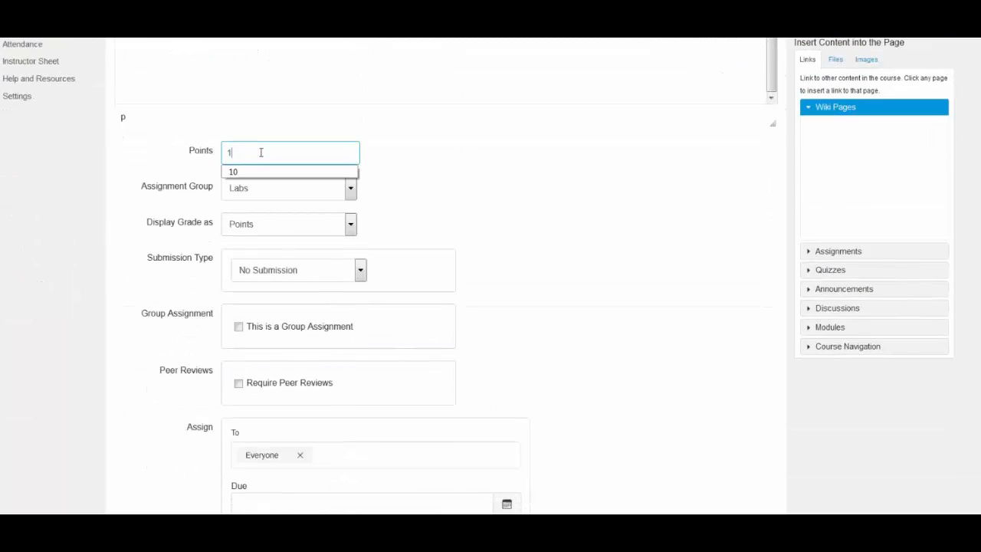
type("0")
left_click(570, 217)
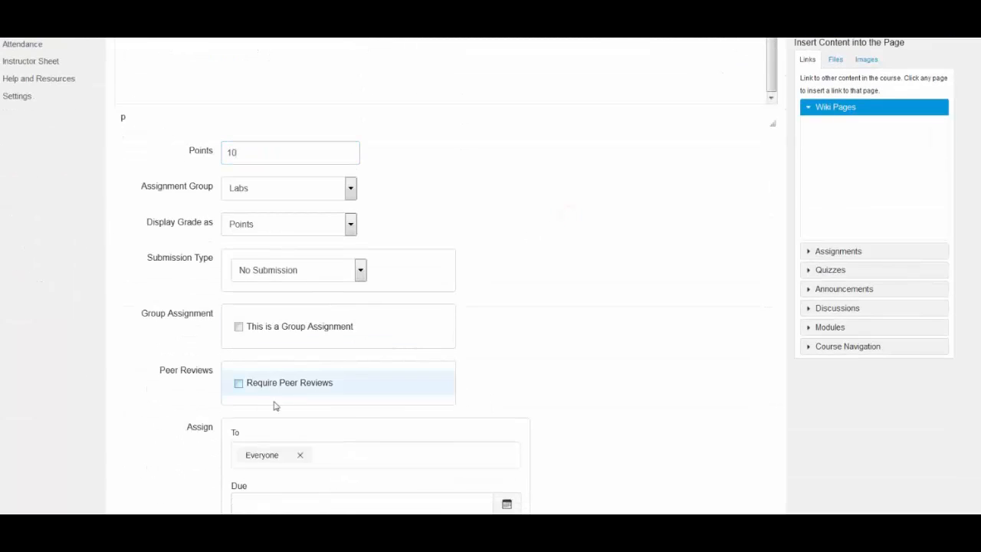
- Set the Week 1 Lab due date to Jun 17 at 11:59pm for everyone and save the assignment without publishing
scroll(633, 381, "down", 3)
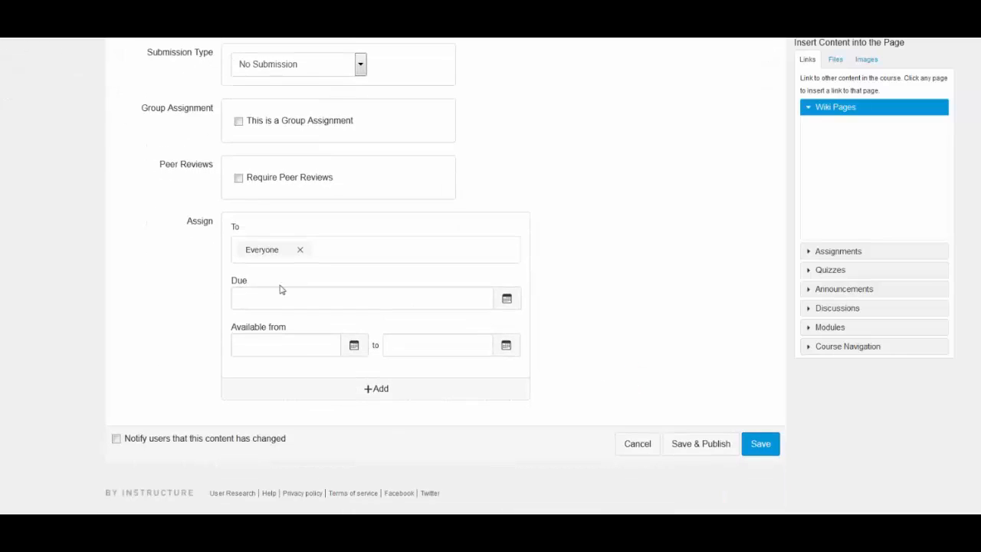
left_click(507, 299)
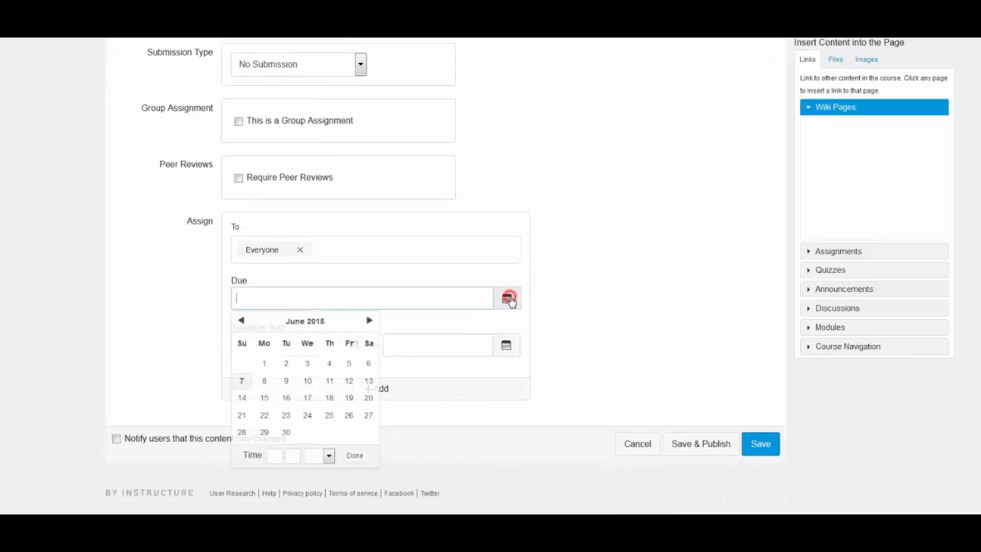
left_click(309, 398)
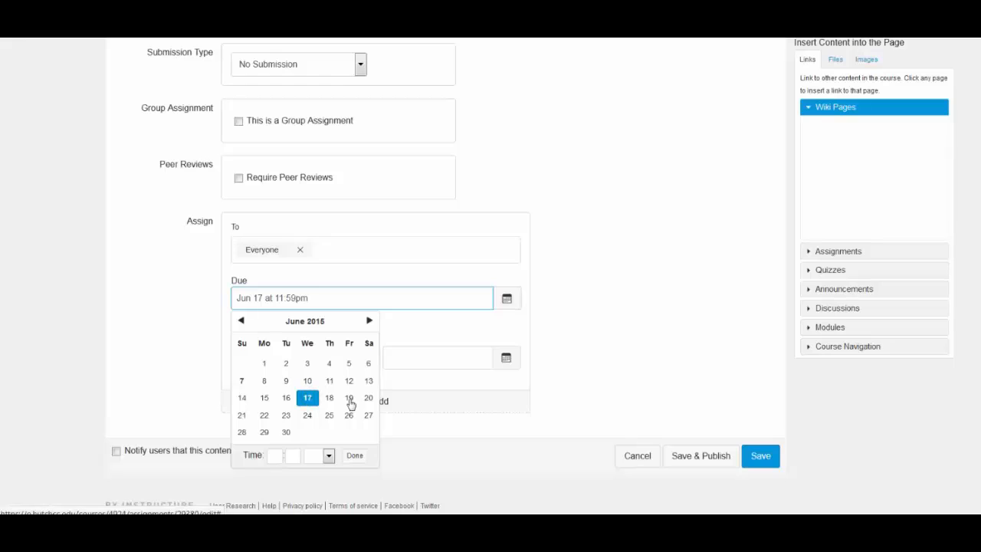
left_click(672, 377)
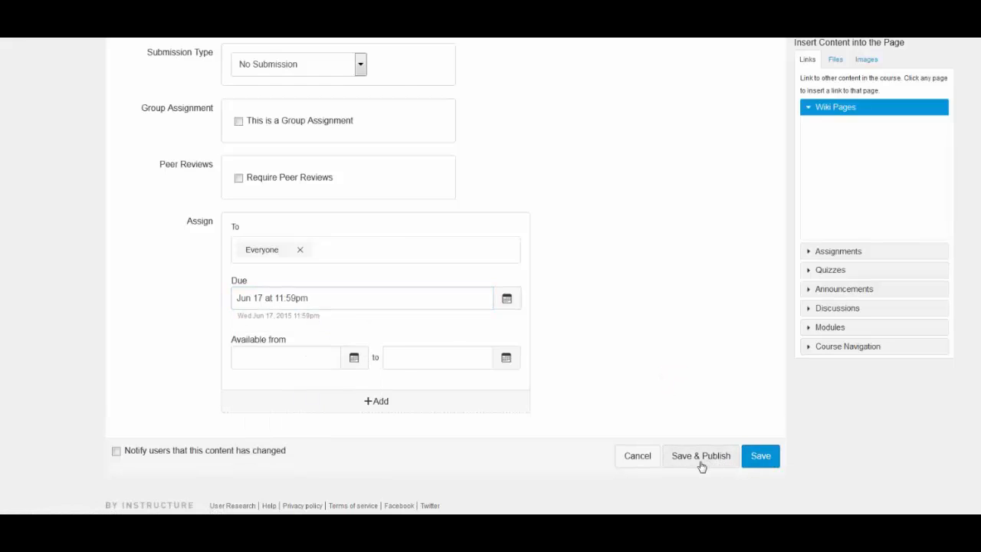
left_click(762, 456)
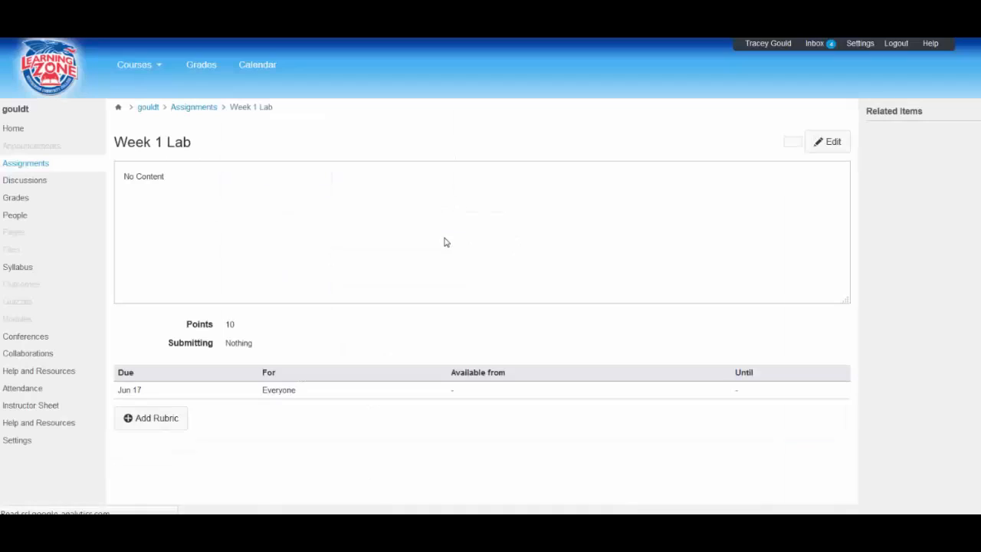
- Return to the course's assignment list and publish the Week 1 Lab assignment
left_click(194, 108)
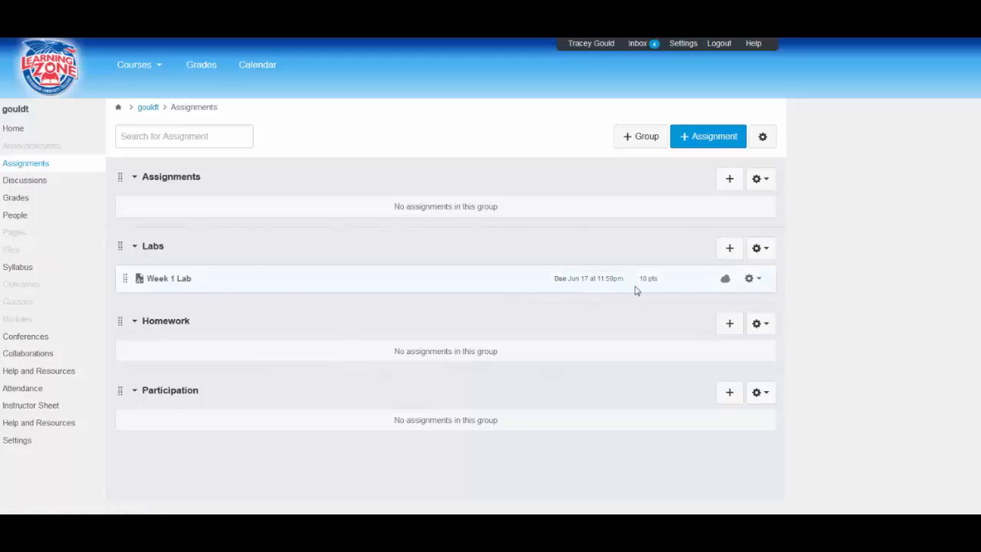
left_click(725, 279)
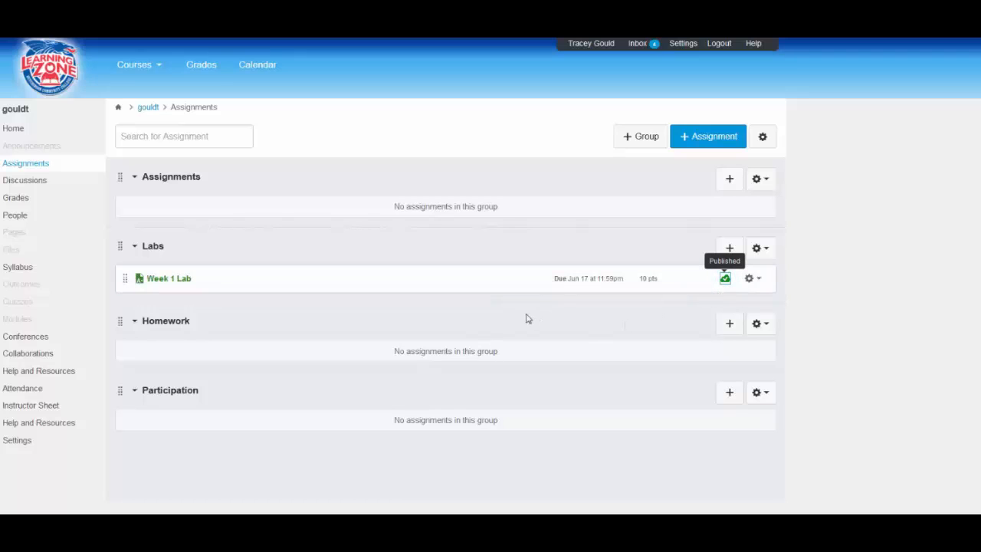
- Start a new assignment in the Labs group and name it "week 2 Lab"
left_click(730, 247)
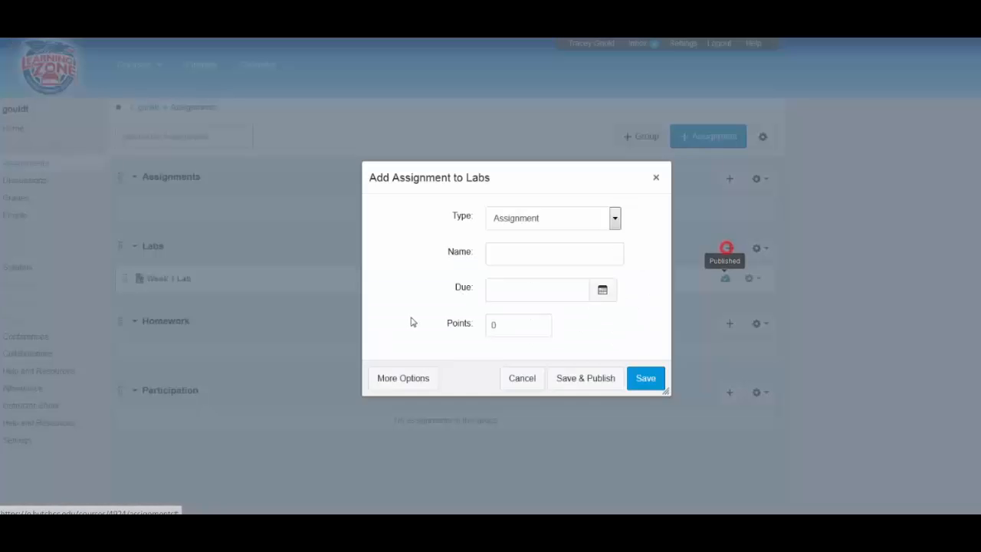
left_click(534, 259)
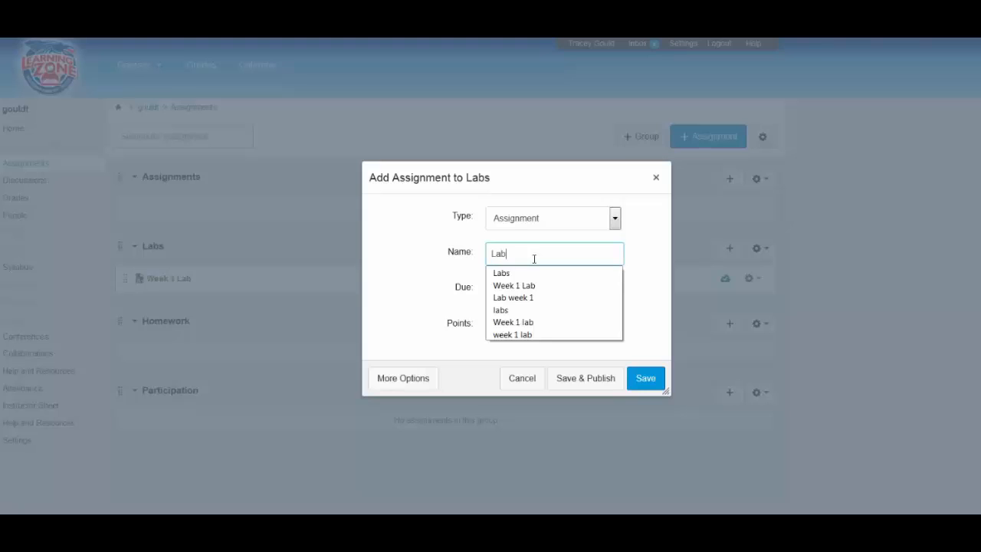
key("BackSpace")
key("BackSpace")
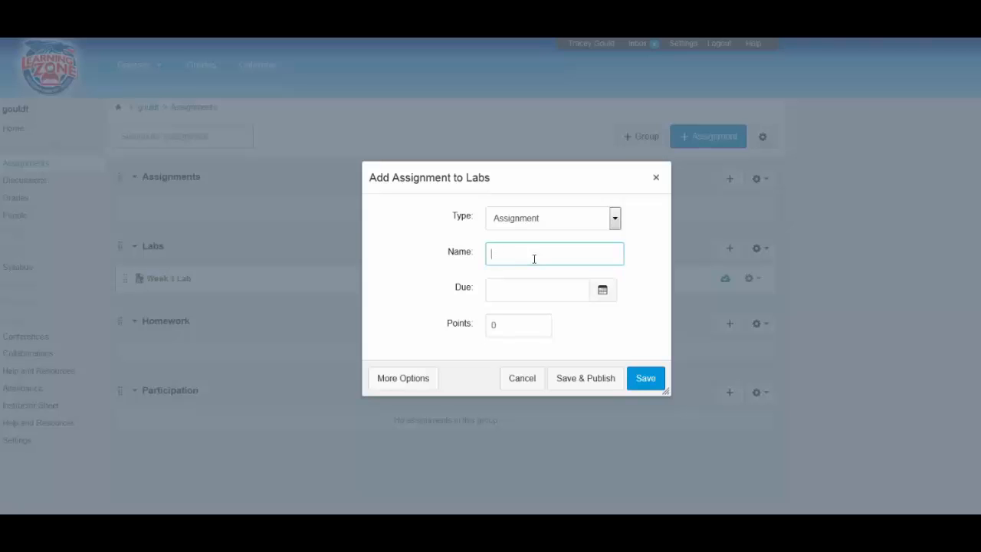
type("week")
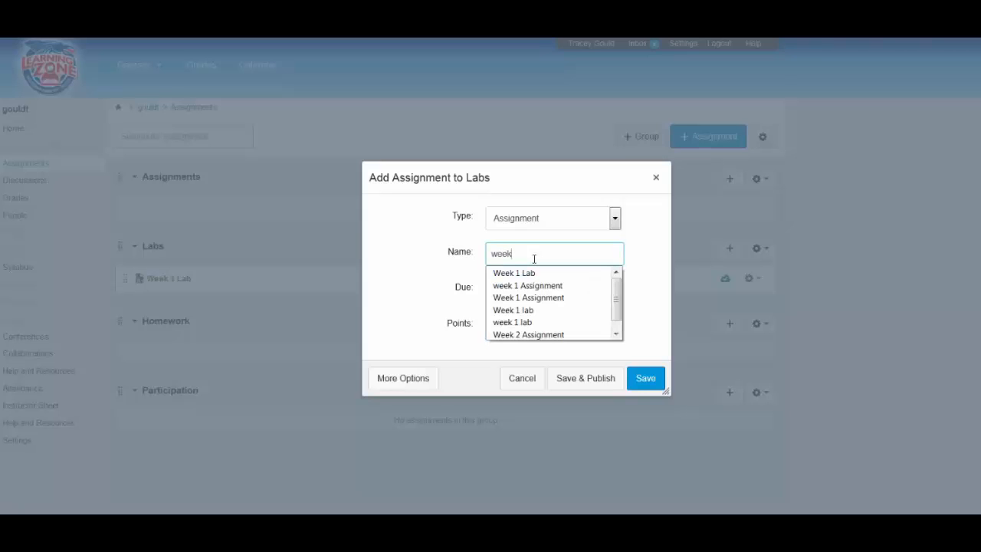
type(" 2 Lab")
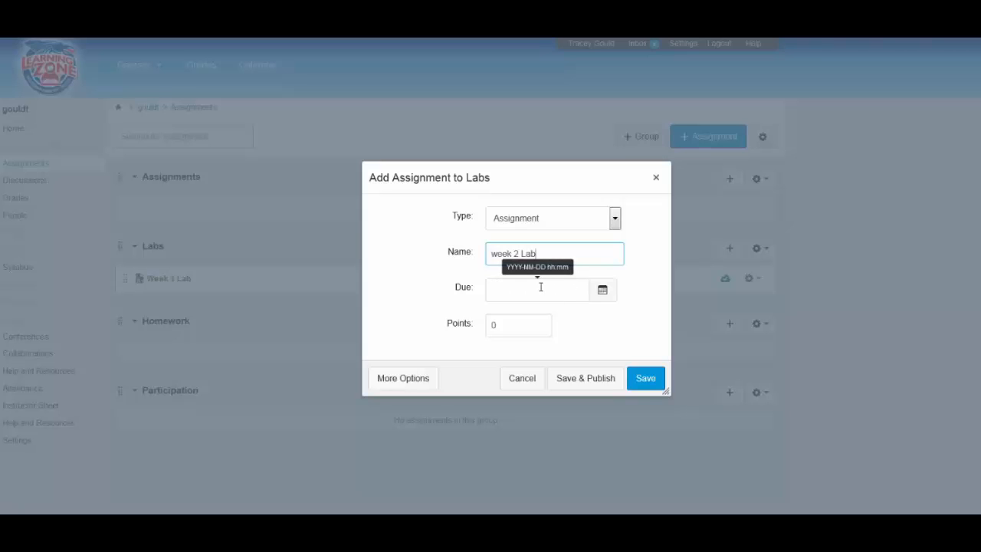
- Set the week 2 Lab due date to Jun 24, 2015 and its points to 10, and save and publish it
left_click(603, 292)
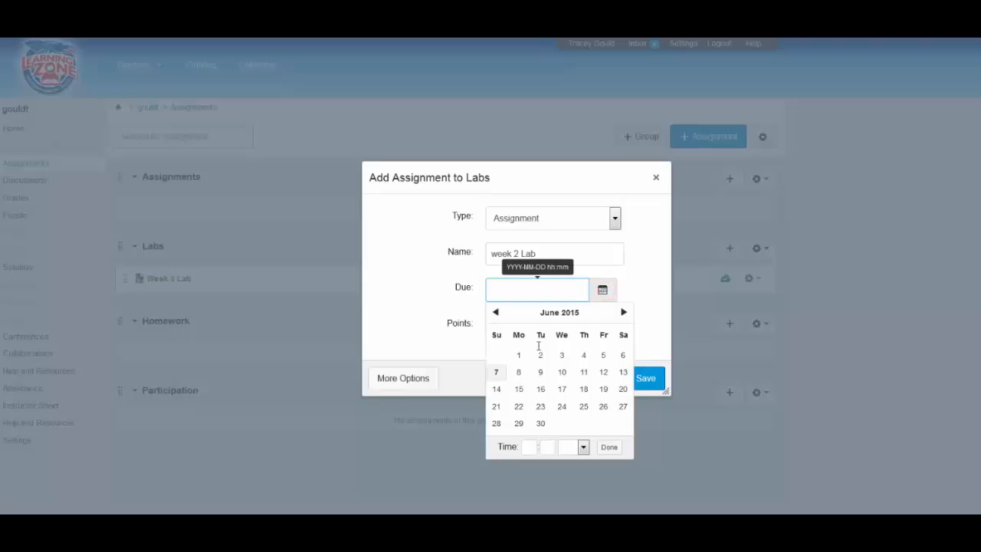
left_click(563, 407)
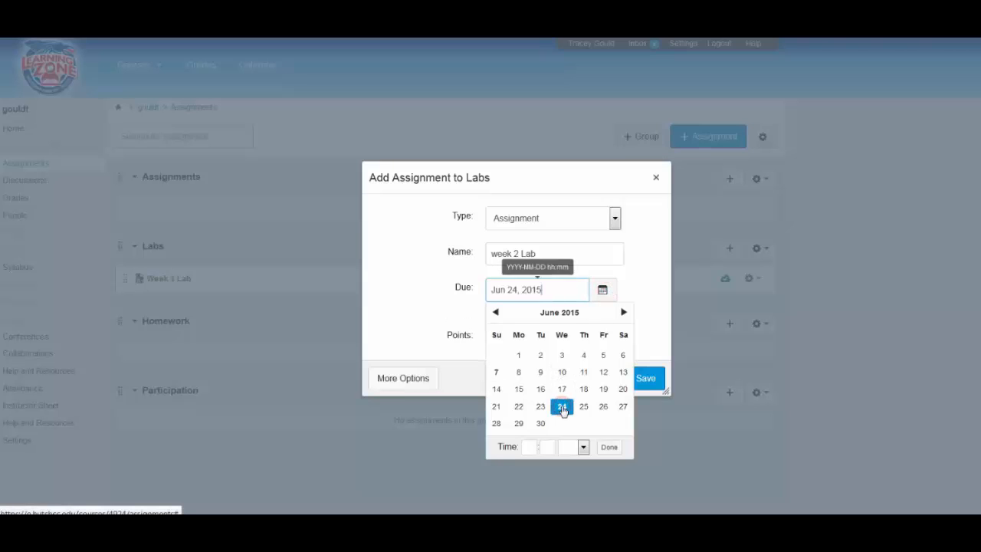
left_click(611, 447)
left_click(517, 338)
type("1")
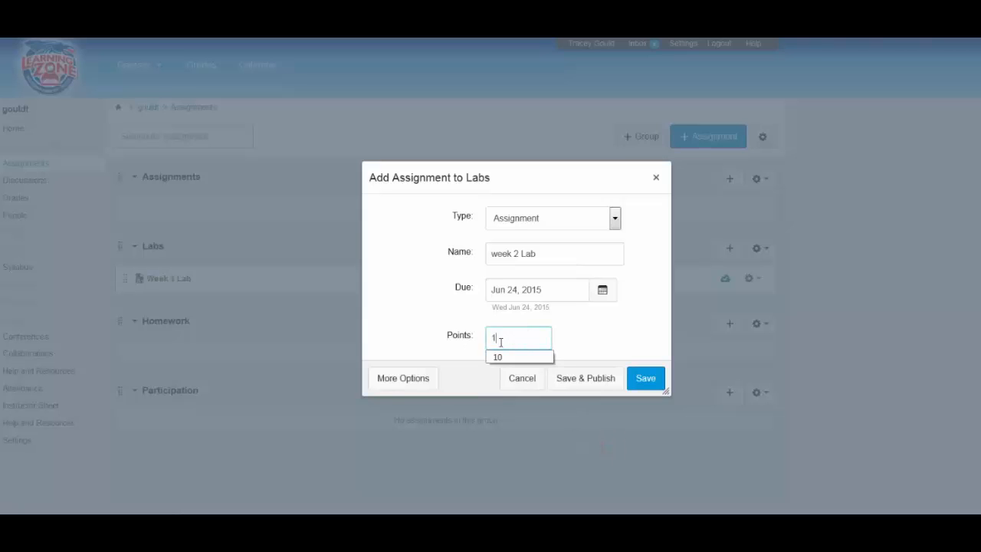
type("0")
left_click(660, 309)
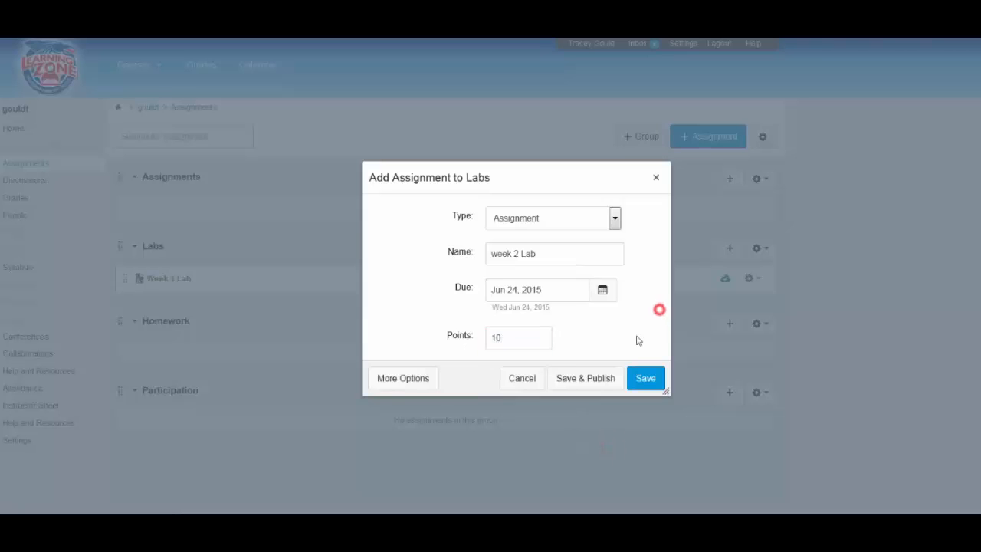
left_click(581, 379)
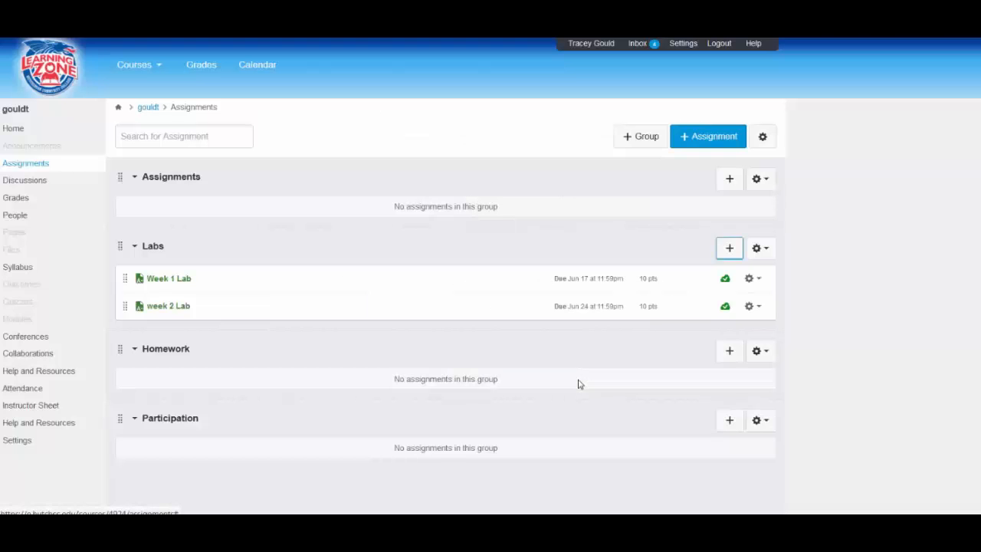
- Start another assignment in the Labs group and name it "Week 3 Lab"
left_click(730, 247)
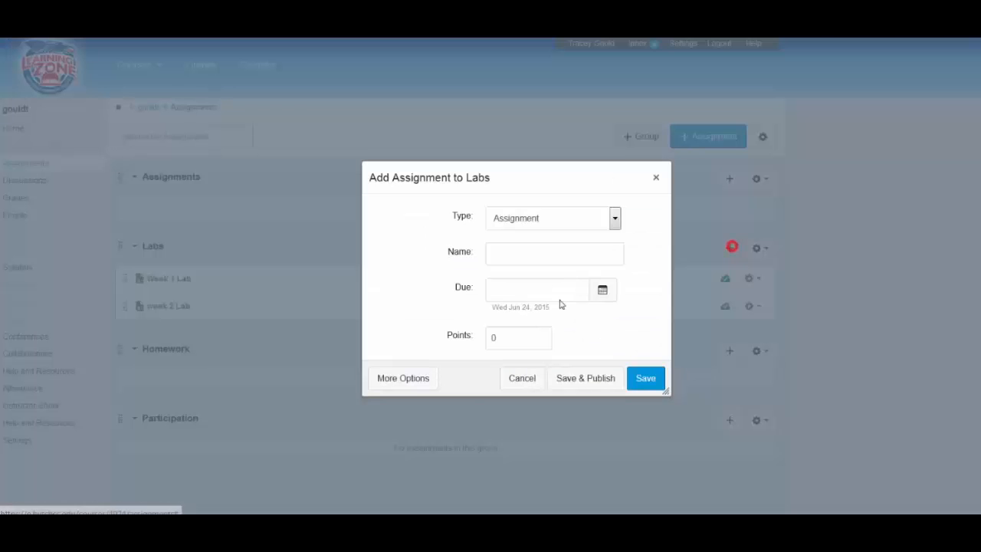
left_click(522, 256)
type("Week ")
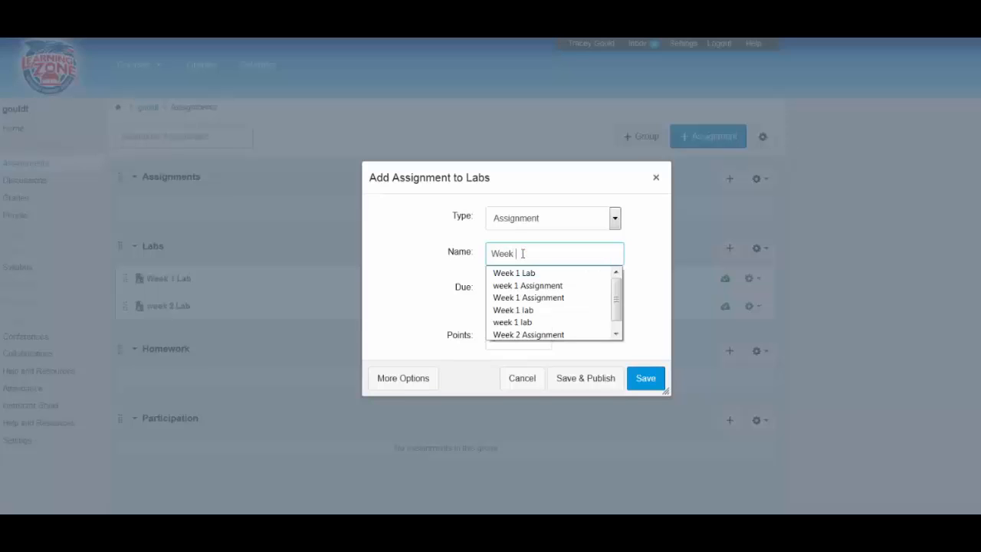
type("3 Lab")
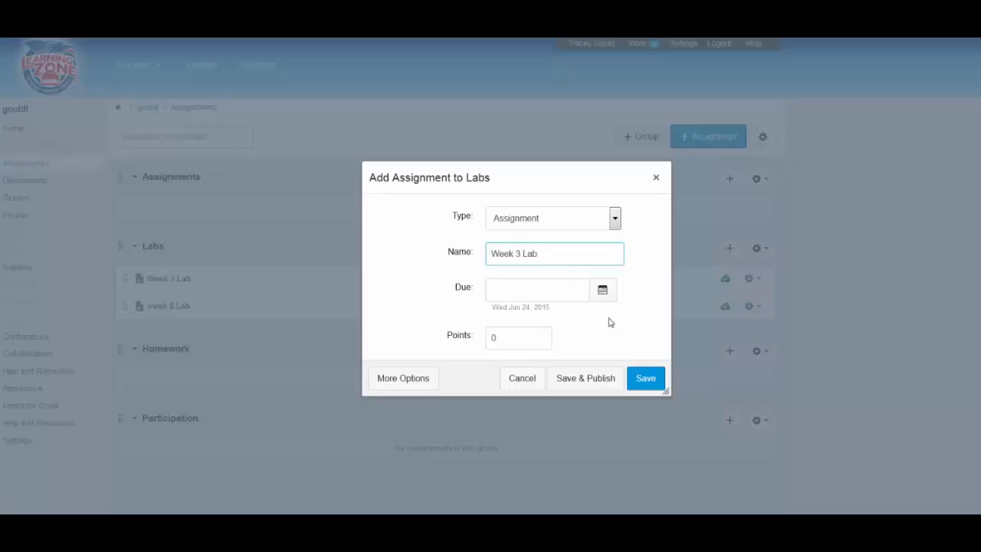
- Set the Week 3 Lab due date to Jul 1, 2015 and its points to 10, and save and publish it
left_click(603, 290)
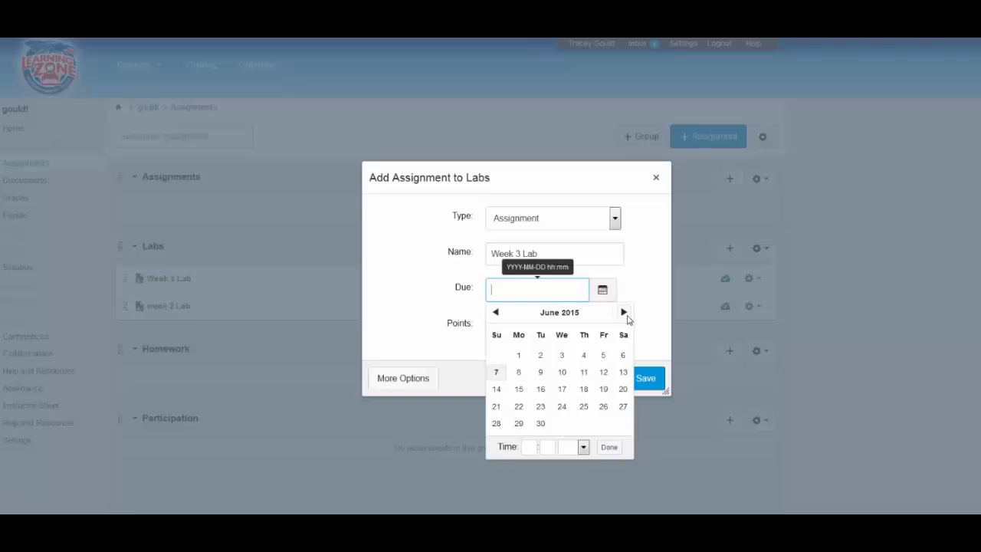
left_click(624, 312)
left_click(561, 354)
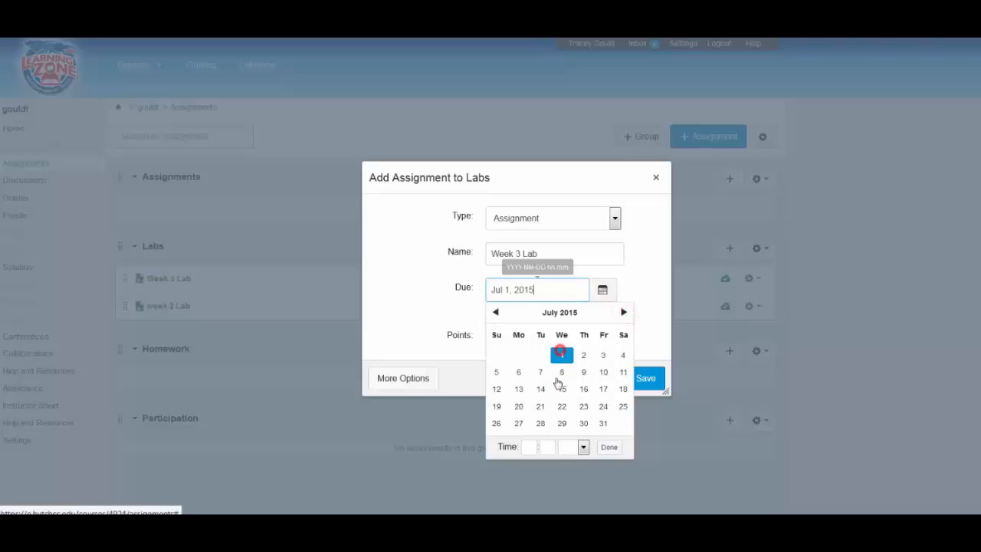
left_click(610, 447)
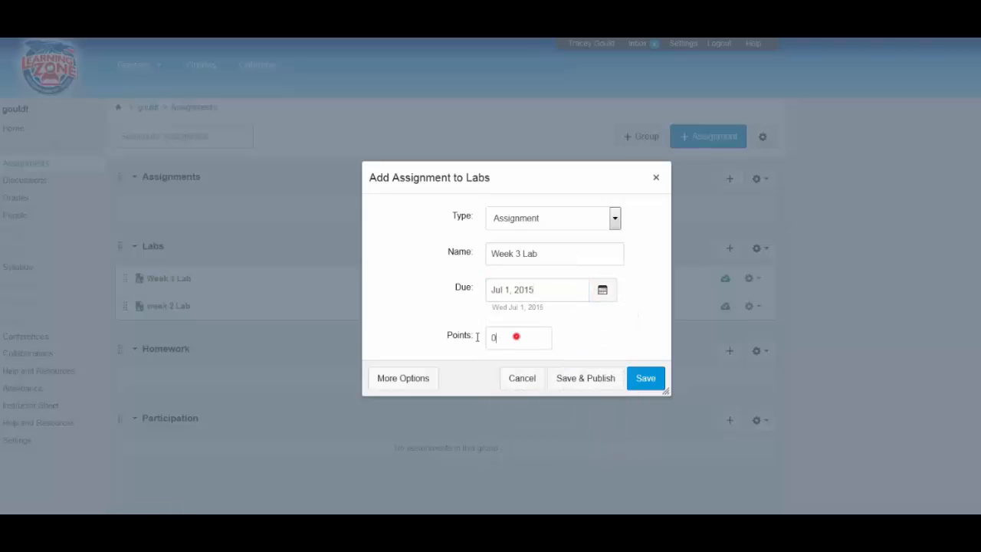
left_click(516, 337)
type("10")
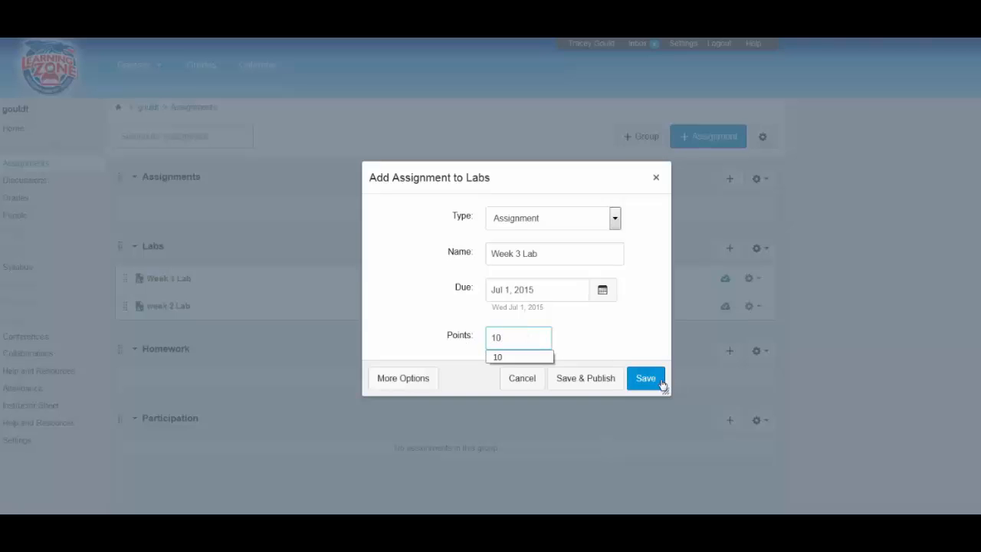
left_click(579, 378)
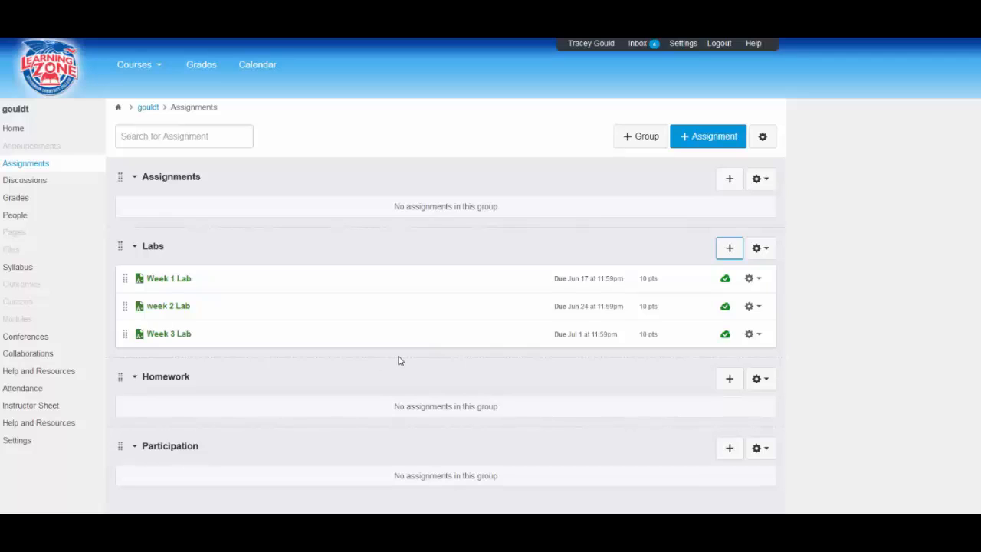
- Check the lab and assignment group columns in the course gradebook, and return to the assignment list
left_click(16, 198)
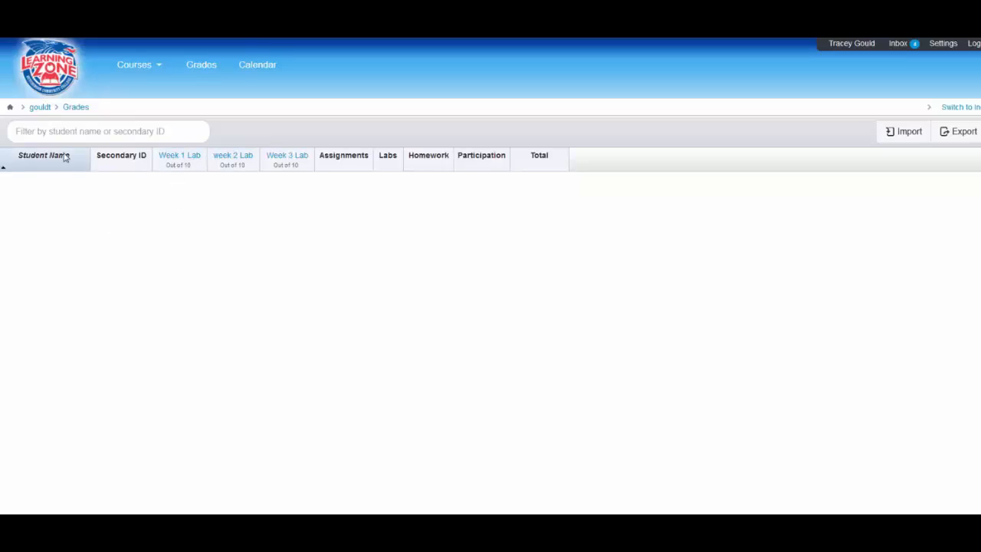
left_click(40, 107)
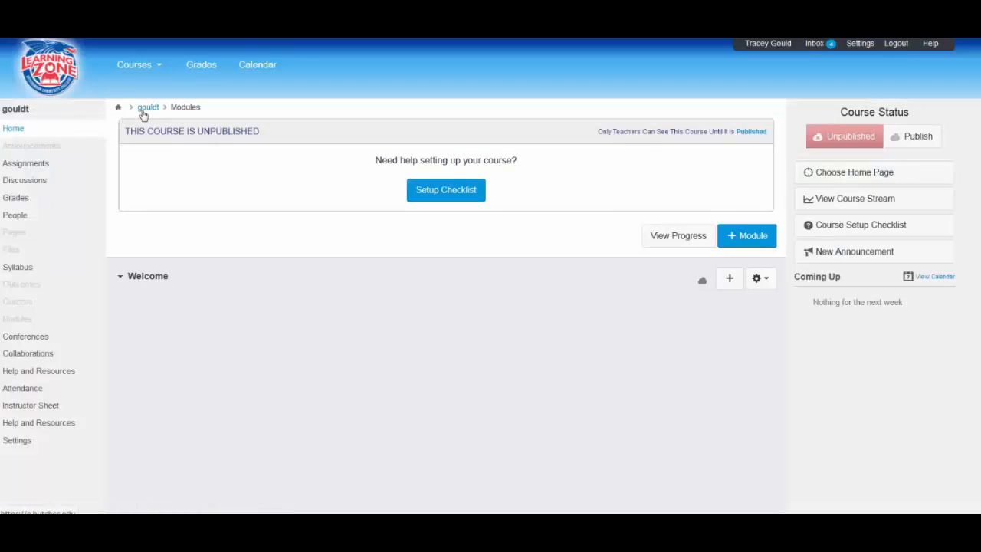
left_click(16, 167)
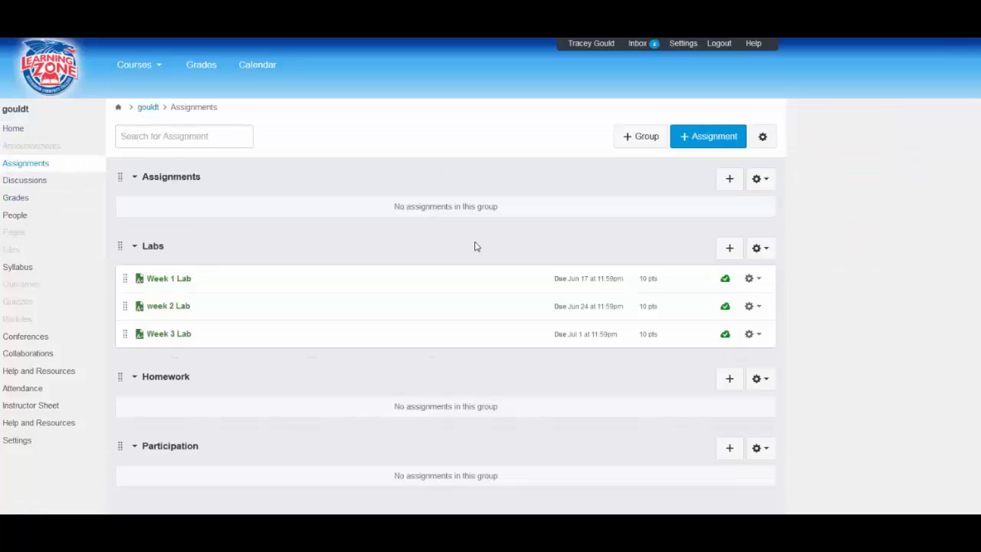
- Open the Week 1 Lab assignment and try to view it in SpeedGrader, dismissing the notice
left_click(163, 279)
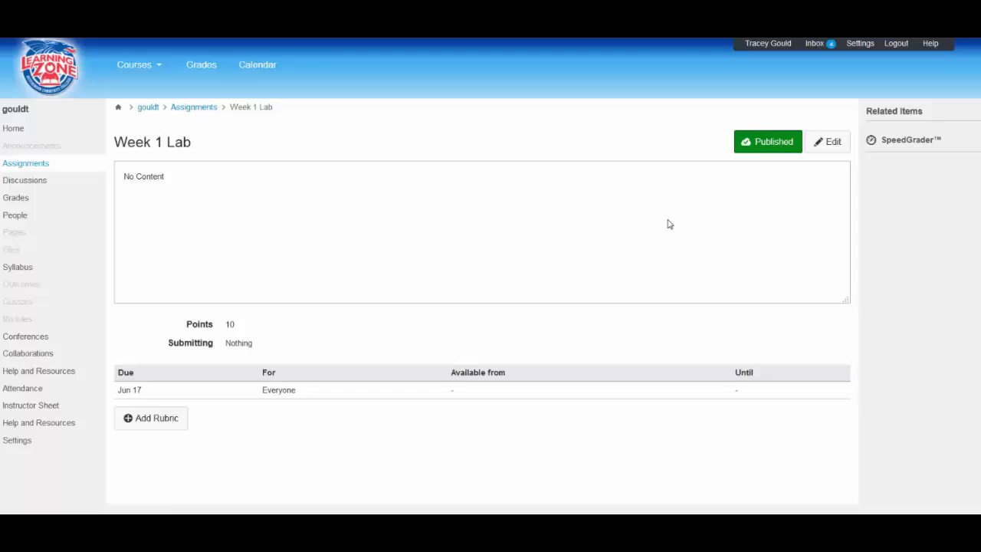
left_click(908, 143)
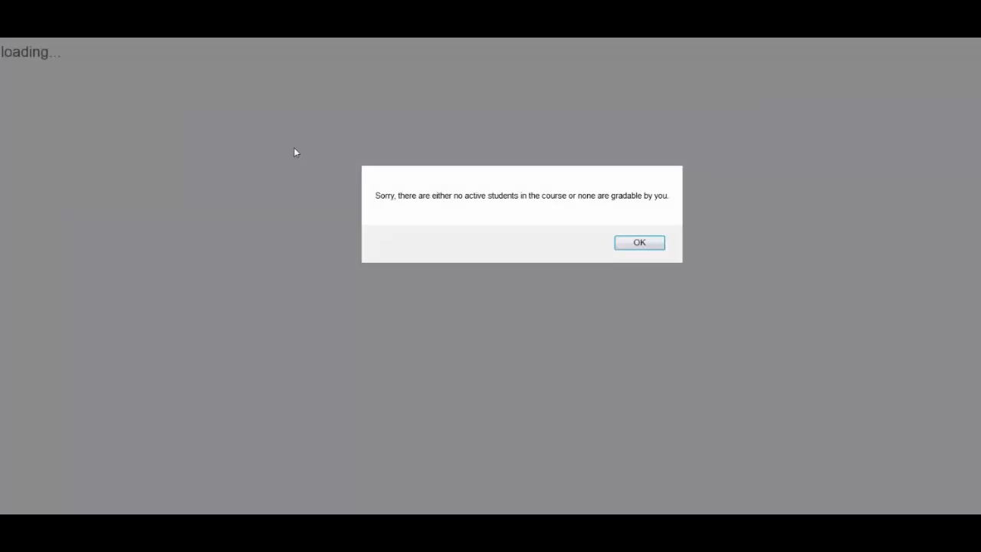
left_click(641, 242)
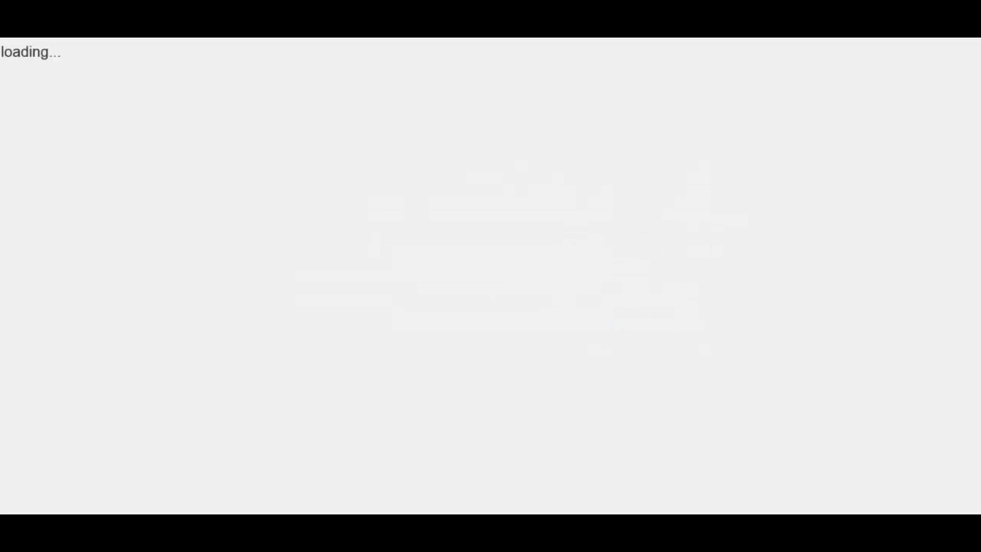